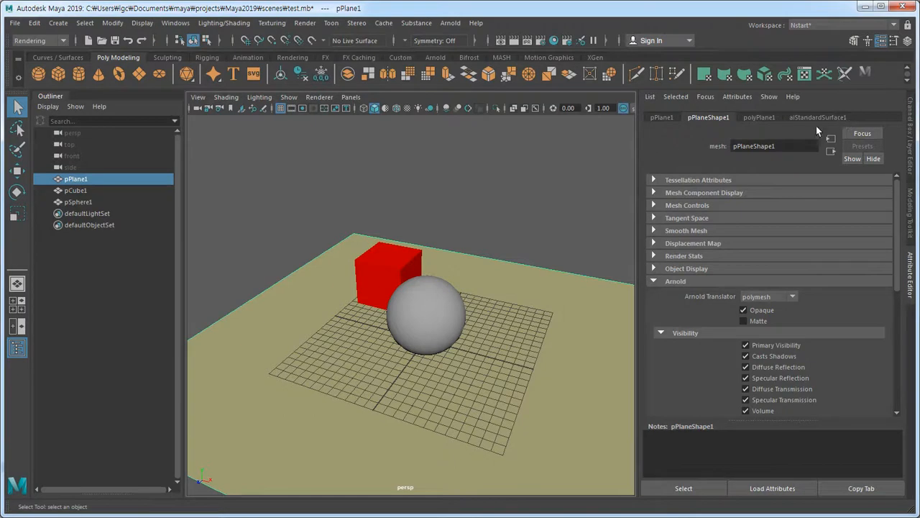
Assign a new Arnold aiStandardSurface material to the sphere
left_click(403, 266)
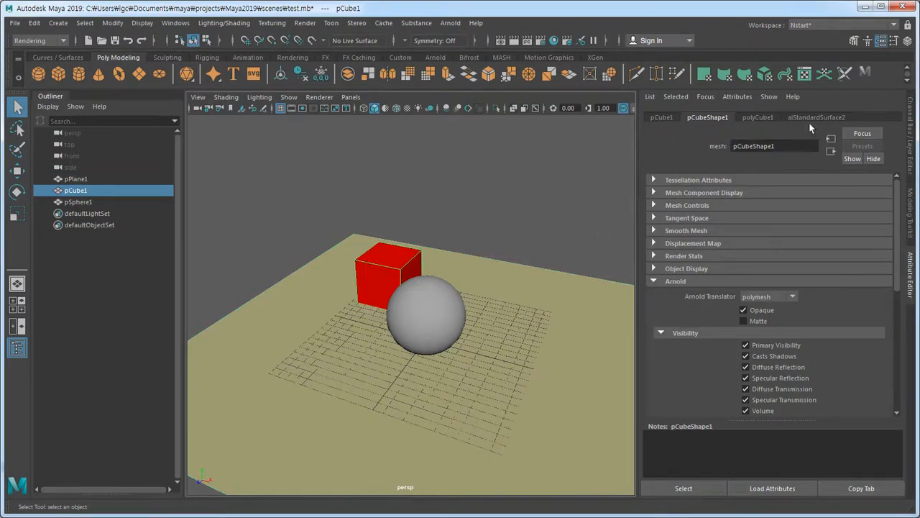
left_click(436, 301)
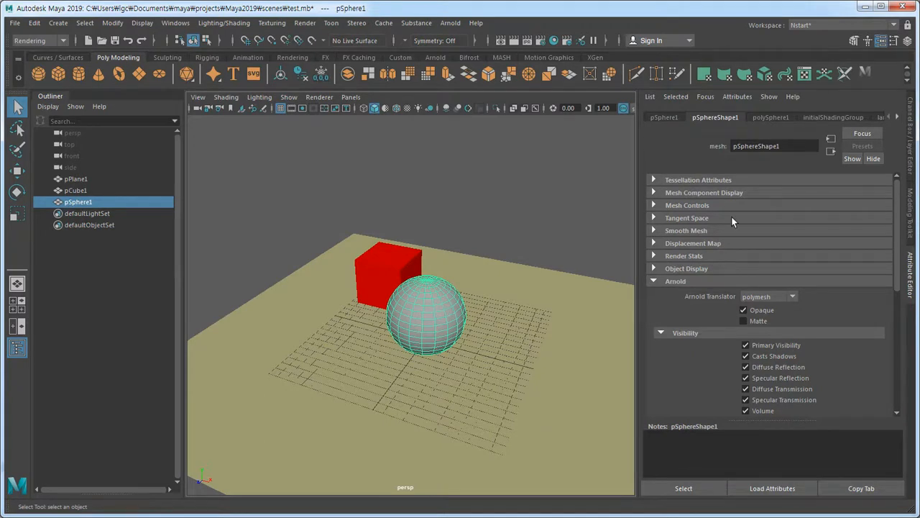
left_click(898, 118)
left_click(63, 41)
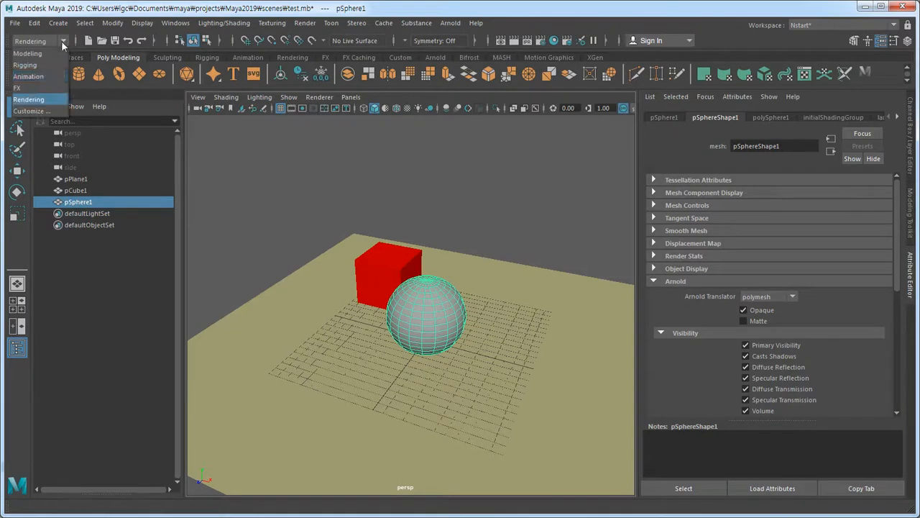
left_click(28, 99)
left_click(224, 23)
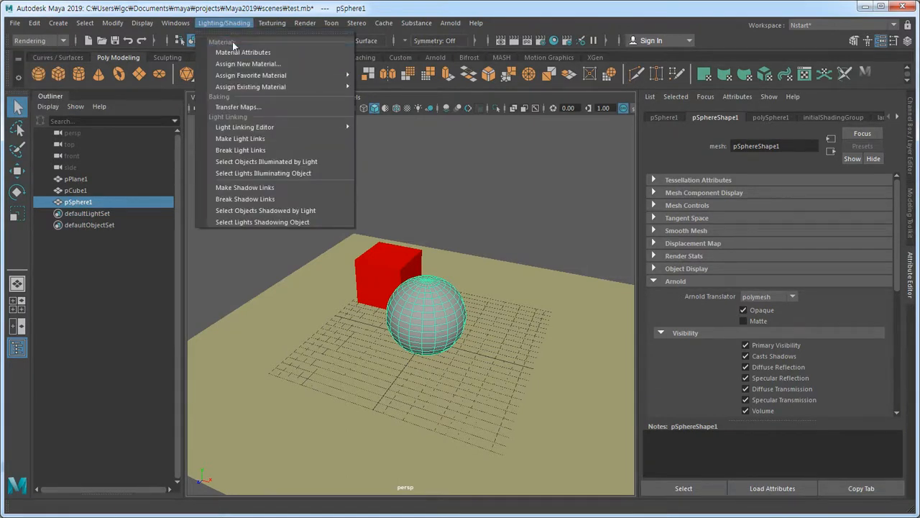
left_click(234, 64)
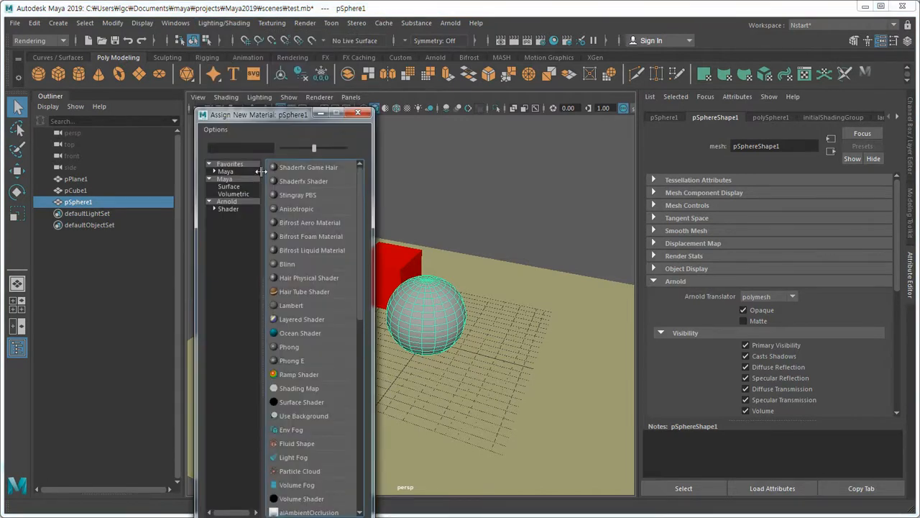
left_click(232, 204)
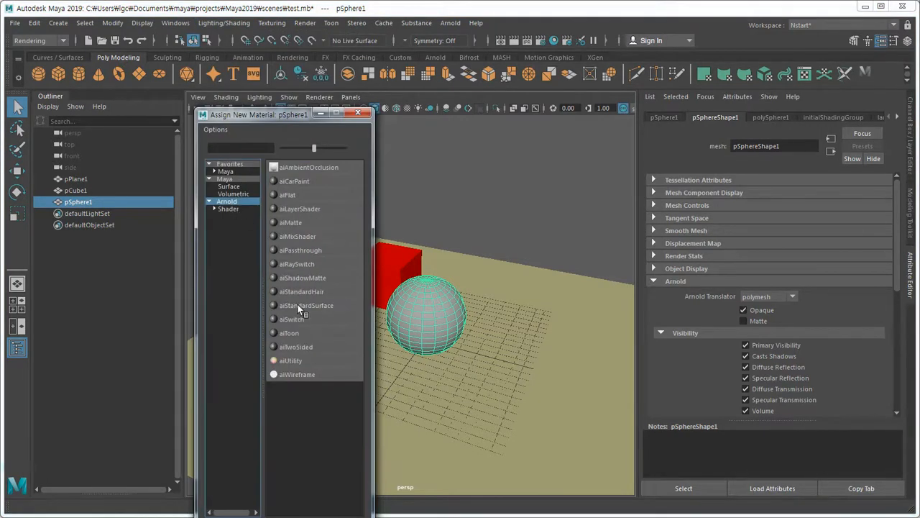
left_click(319, 306)
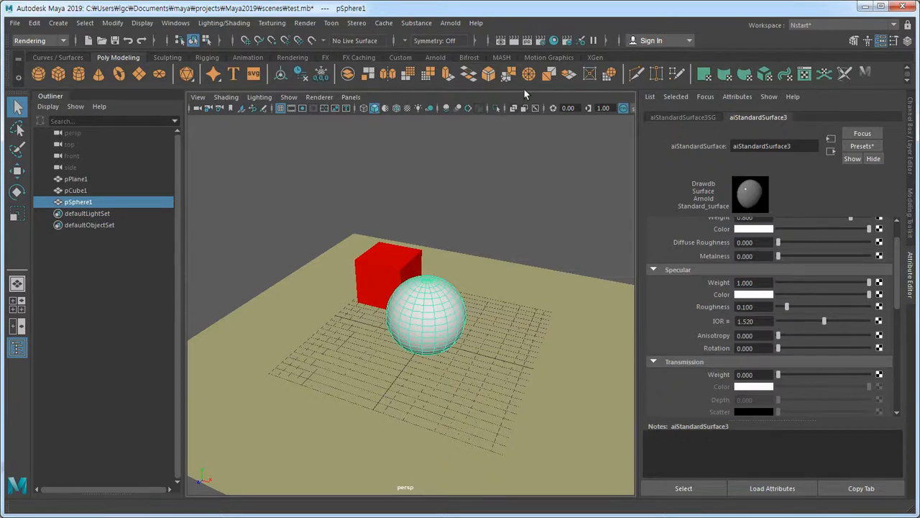
Render the unlit scene with Arnold in the Render View and close the render window
left_click(530, 40)
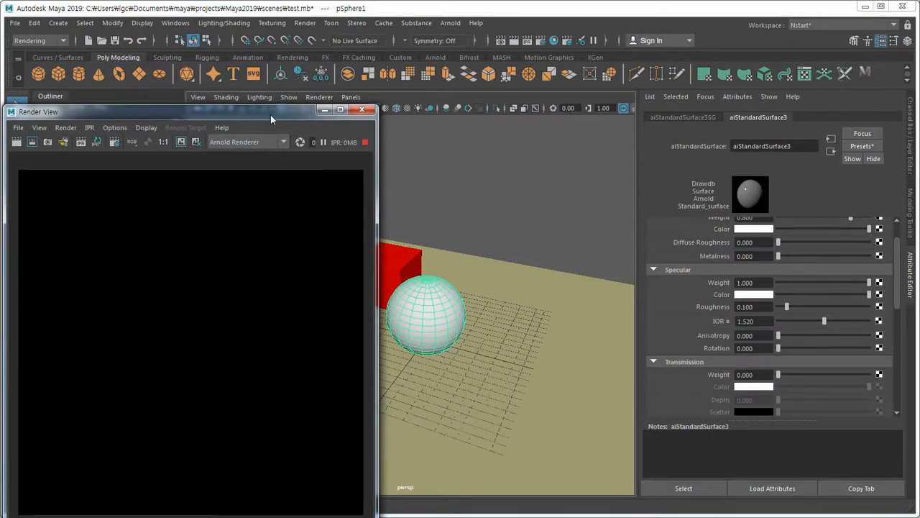
left_click_drag(275, 113, 417, 64)
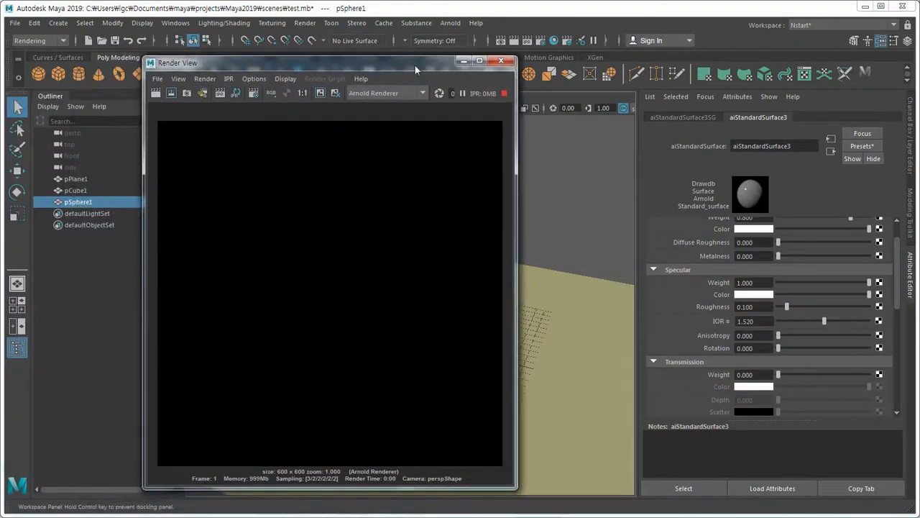
left_click(502, 62)
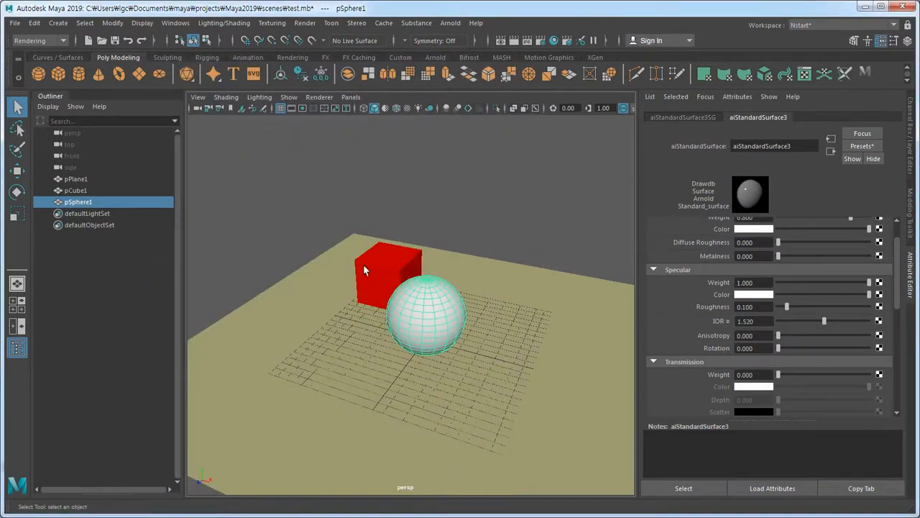
Add an Arnold Skydome Light to the scene and check its lighting with a test render
left_click(305, 212)
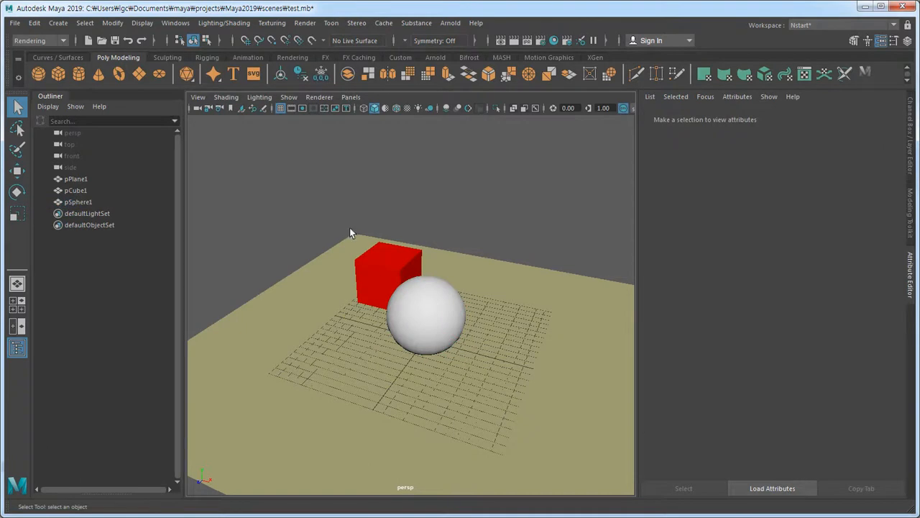
left_click(454, 24)
mouse_move(457, 82)
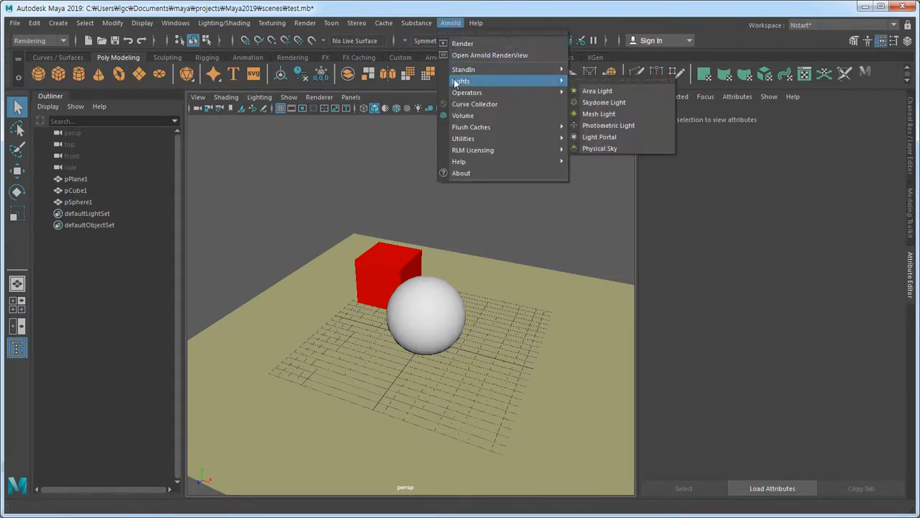
left_click(609, 102)
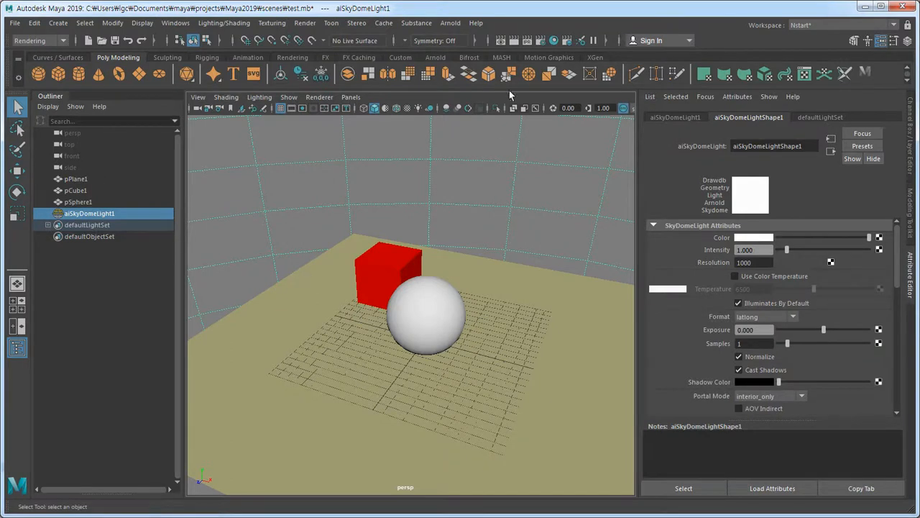
left_click(527, 41)
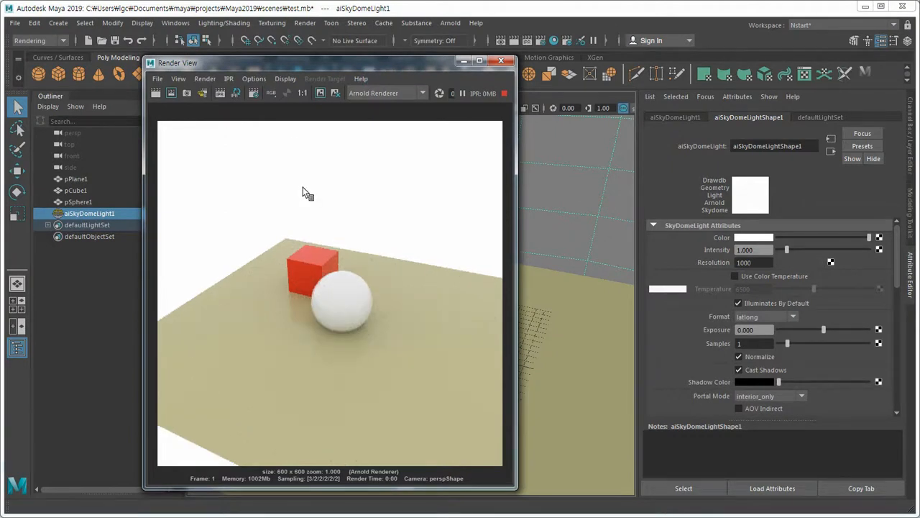
left_click(502, 61)
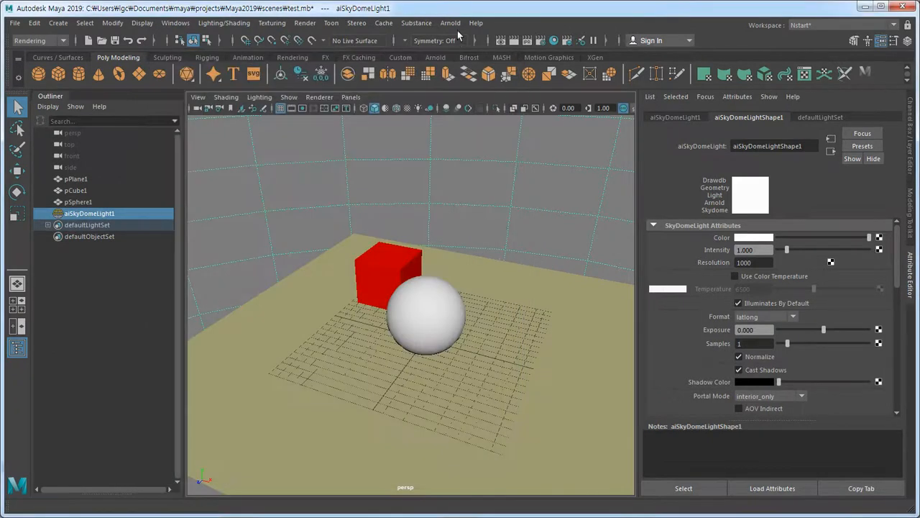
Open the Arnold RenderView, preview a close view of the sphere and cube, and stop the live render
left_click(451, 23)
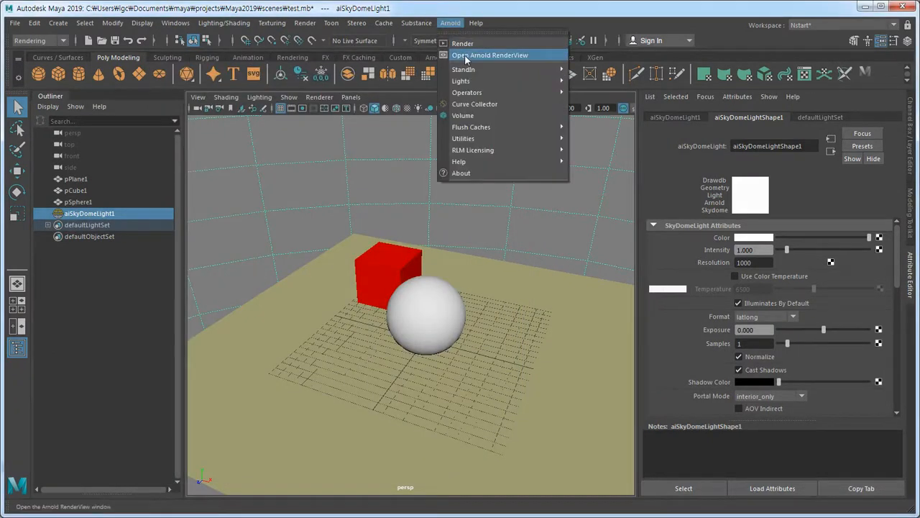
left_click(466, 58)
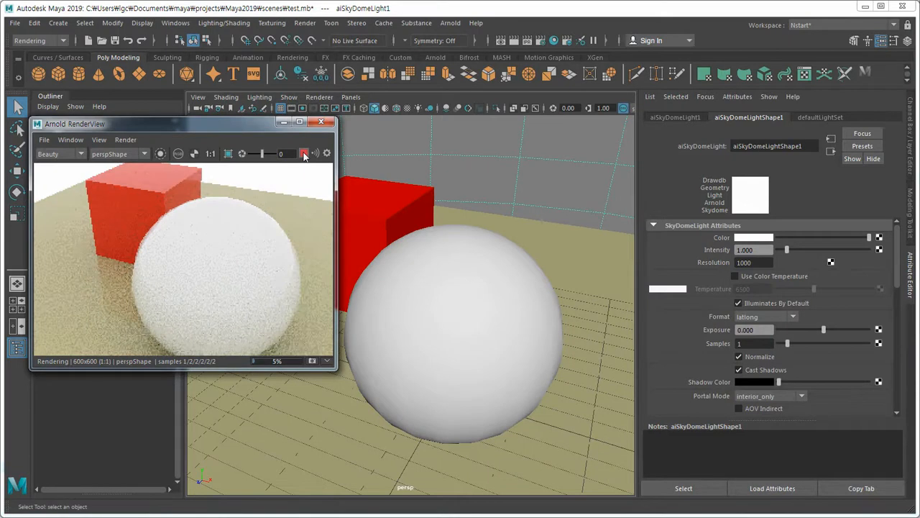
left_click(304, 155)
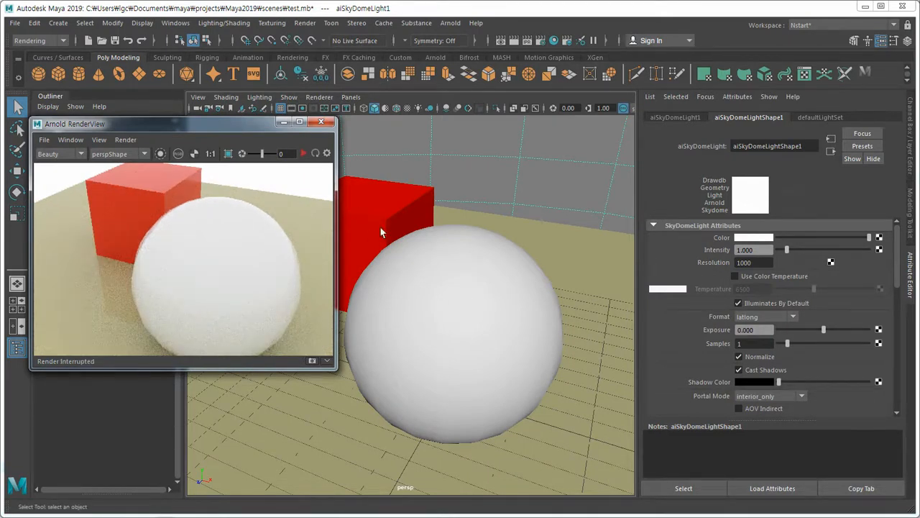
left_click(304, 153)
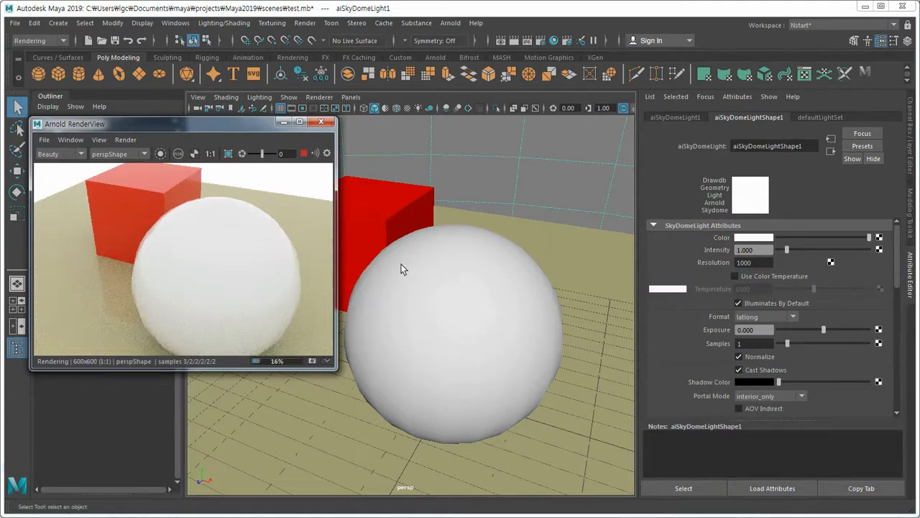
left_click(304, 154)
Turn off Opaque in the sphere shape's Arnold attributes and compare with the cube's setting
left_click(479, 302)
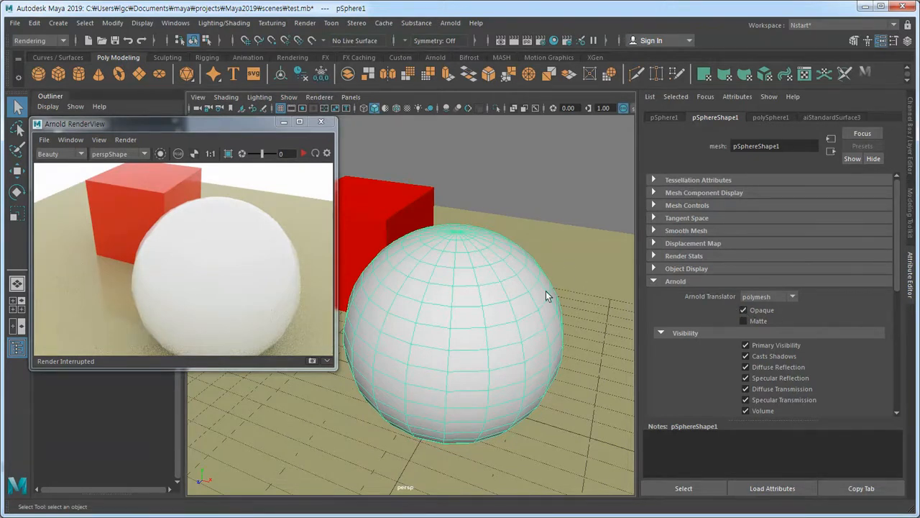
left_click(744, 310)
left_click(404, 205)
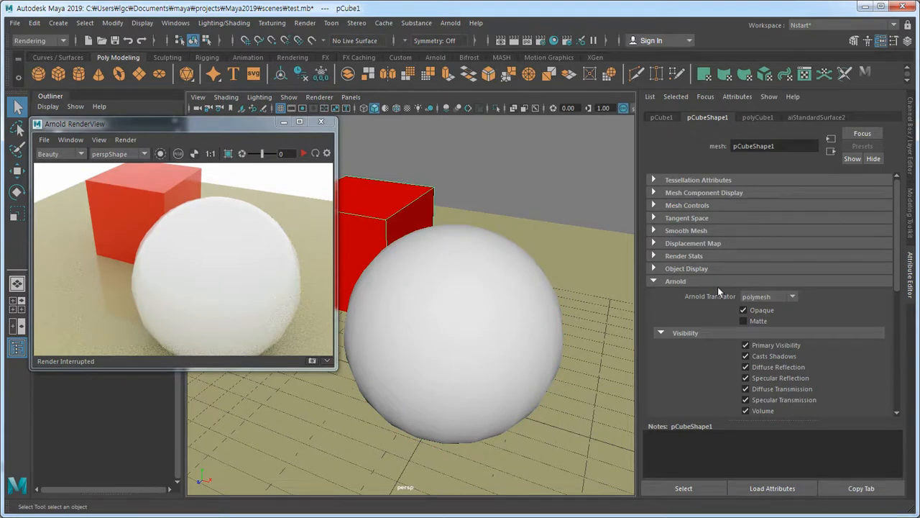
Restart the live render and lower the sphere material's Geometry Opacity to a dark gray
left_click(530, 324)
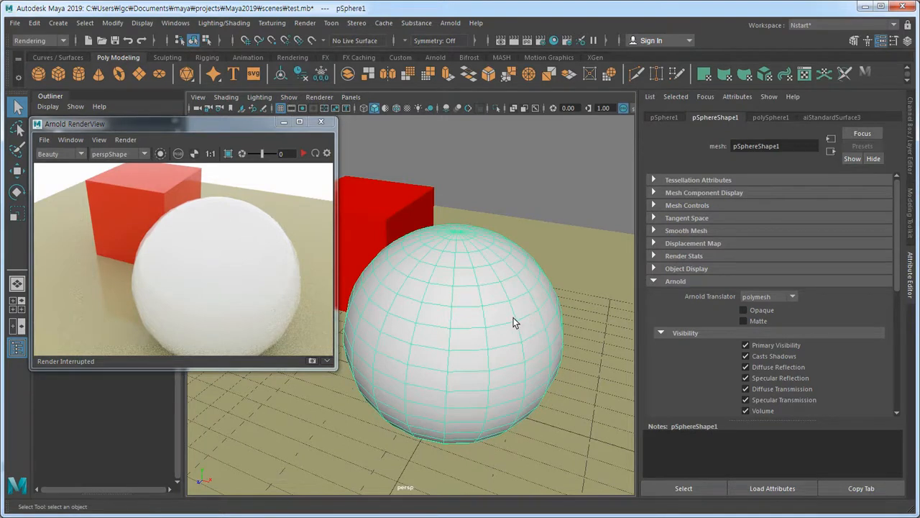
left_click(819, 117)
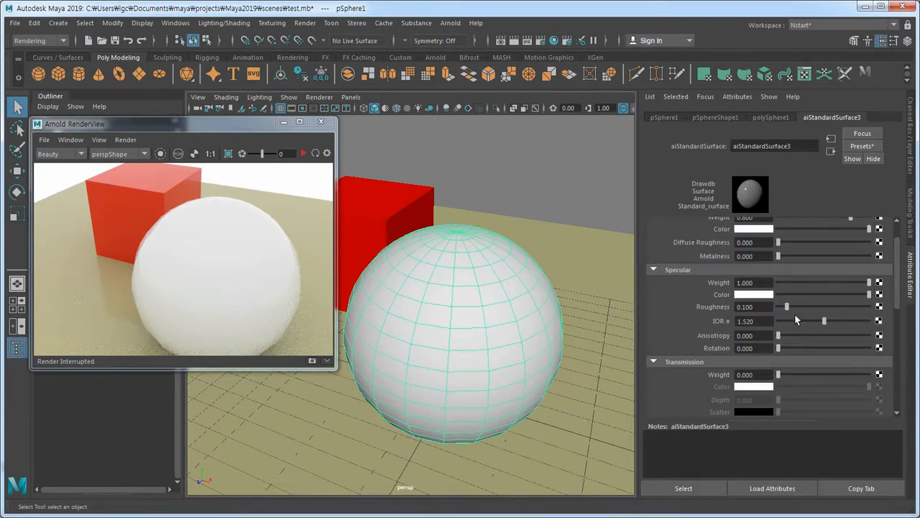
left_click_drag(898, 300, 903, 367)
left_click(653, 303)
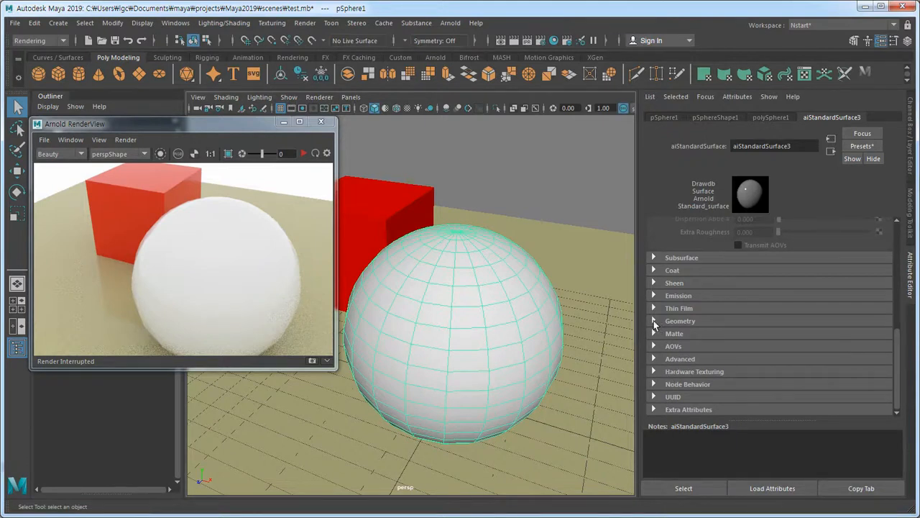
left_click(654, 320)
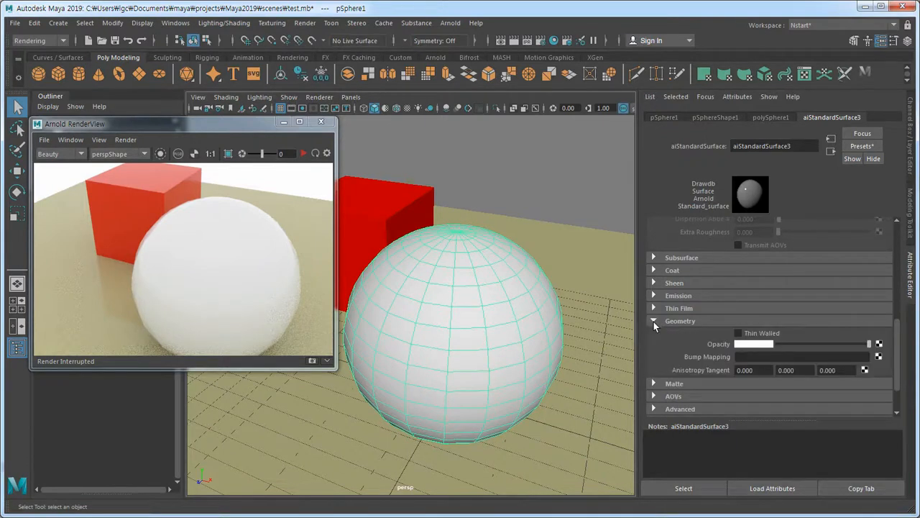
left_click(304, 154)
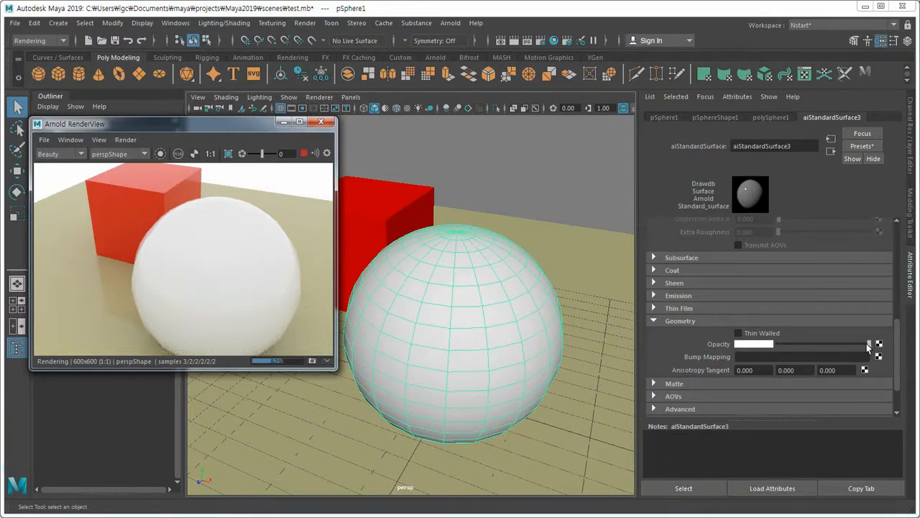
left_click_drag(843, 342, 817, 343)
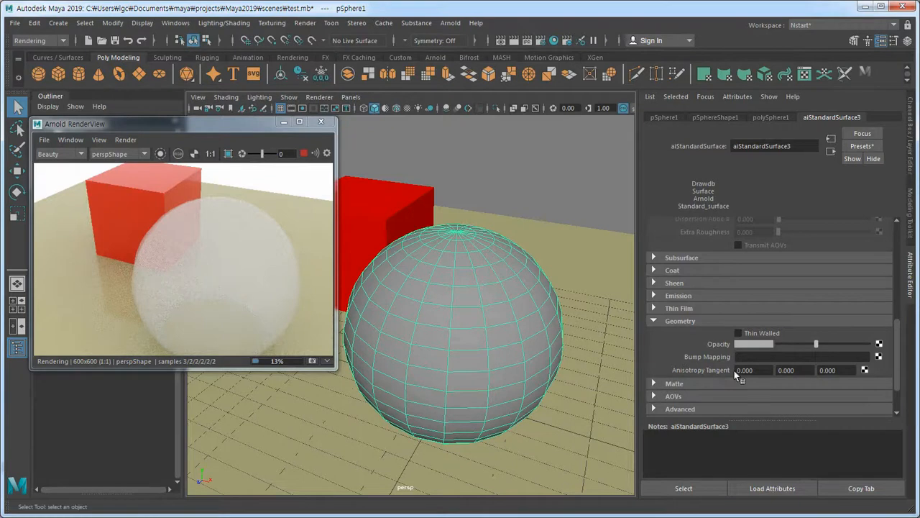
left_click_drag(815, 343, 795, 344)
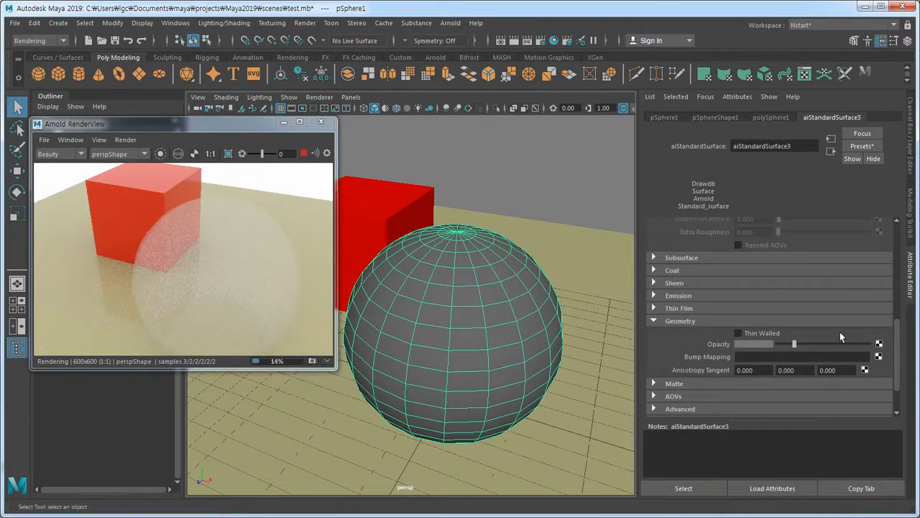
Raise the sphere material's Transmission Weight to 0.891
left_click_drag(899, 338, 900, 285)
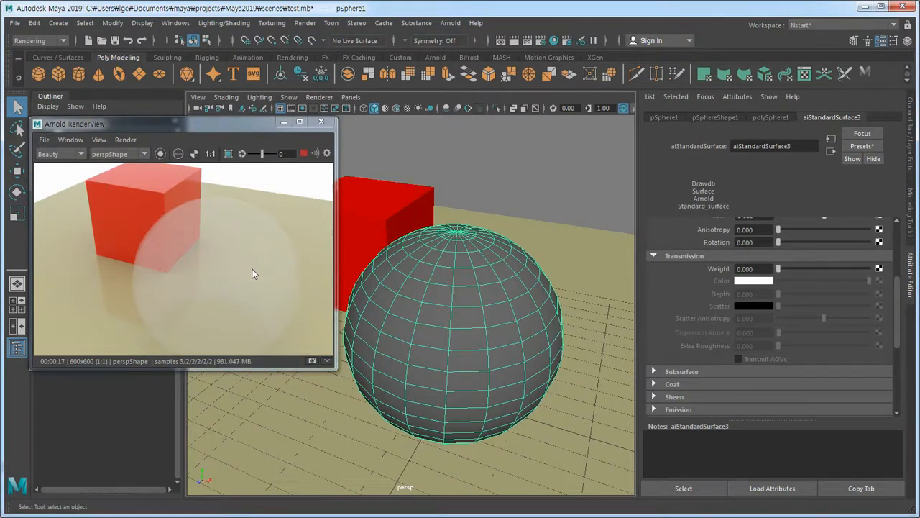
left_click(779, 270)
left_click_drag(780, 271, 826, 275)
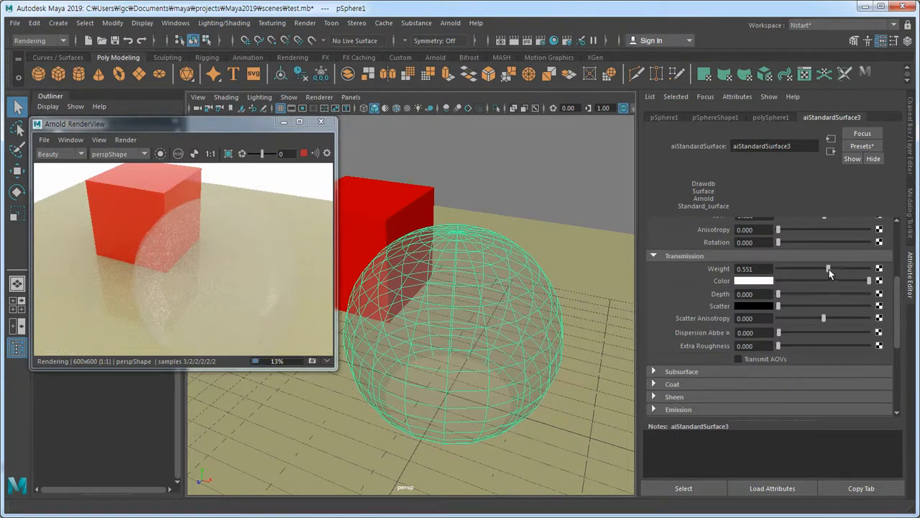
left_click_drag(829, 269, 858, 275)
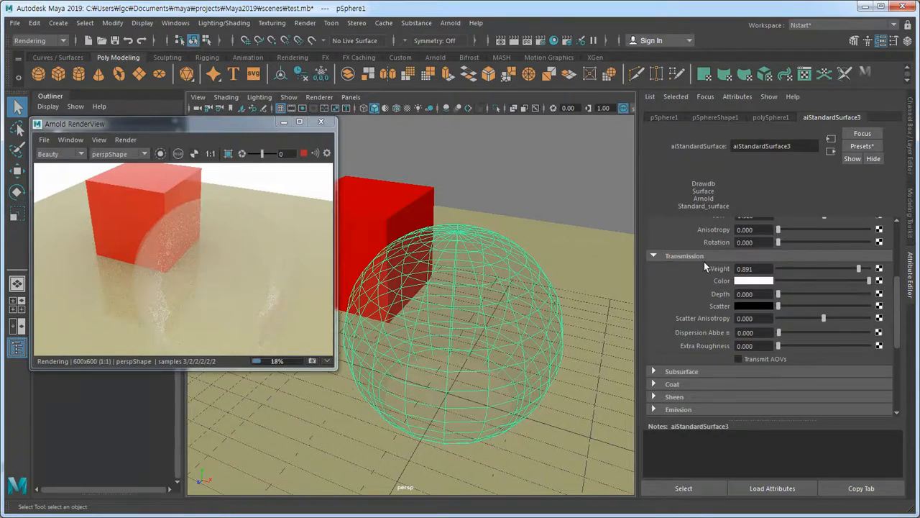
Try a blue Transmission Color on the sphere material (H 240, S 0.882, V 0.471), and reset it to white
left_click(768, 281)
left_click(745, 280)
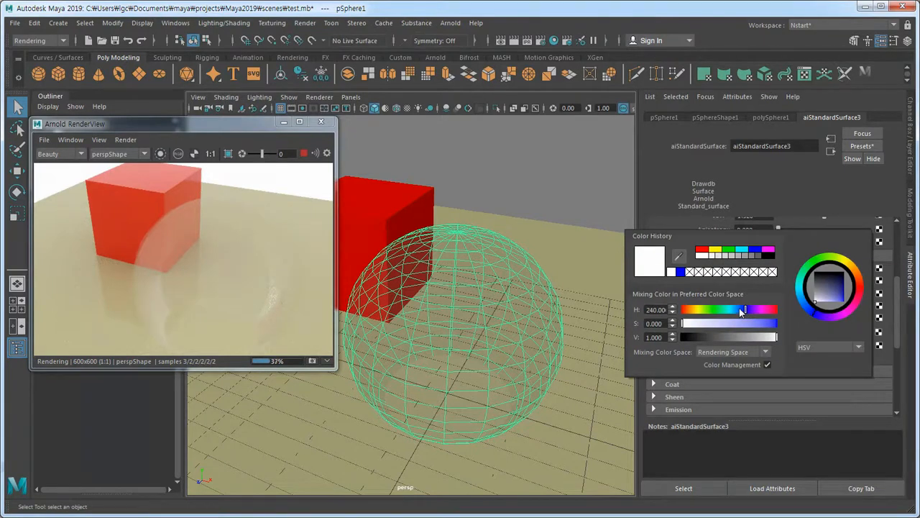
left_click(842, 299)
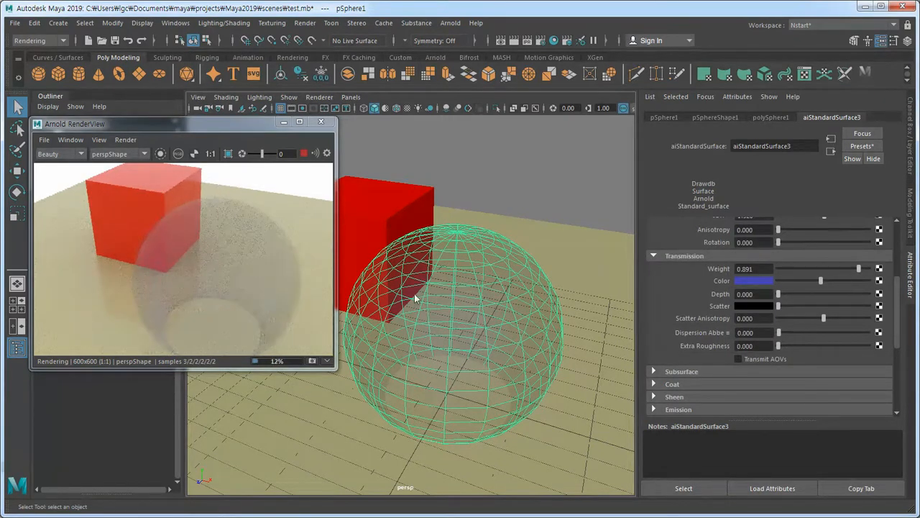
left_click(766, 281)
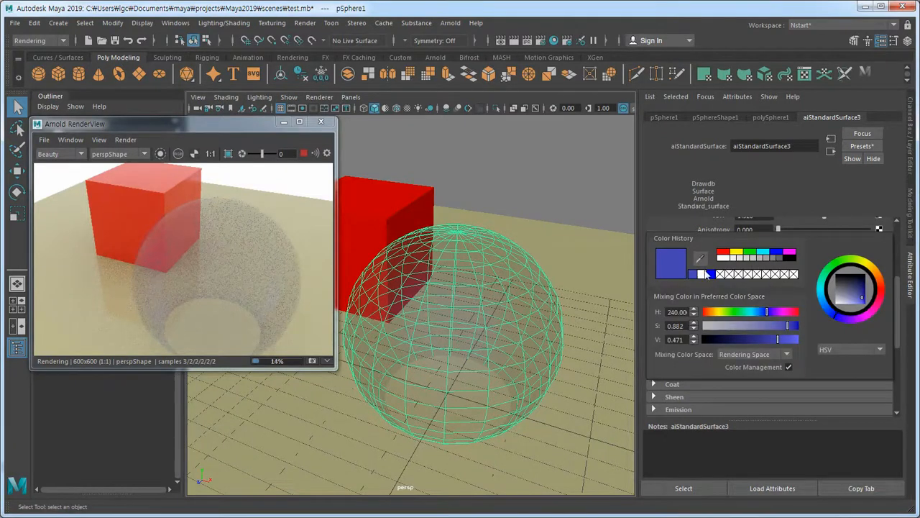
left_click(725, 258)
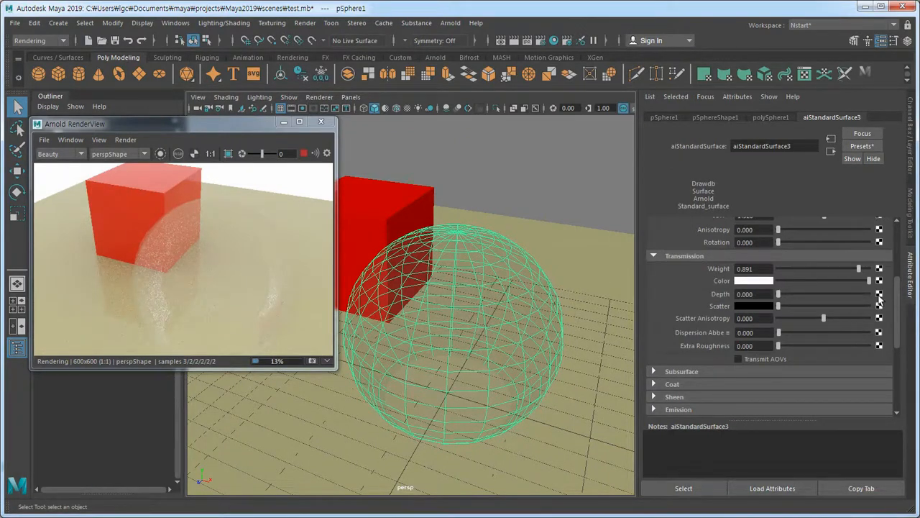
Try a Specular IOR of 1 on the sphere material
left_click_drag(897, 307, 906, 282)
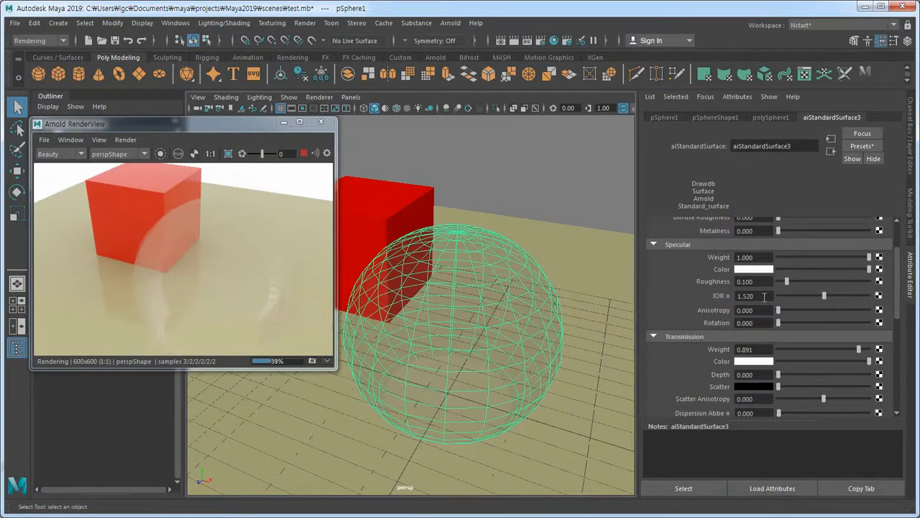
left_click(748, 296)
type("1")
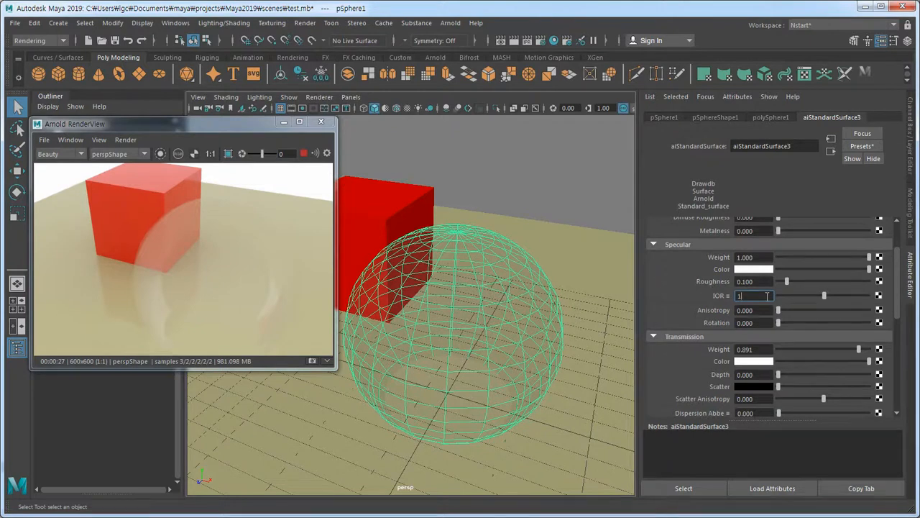
key("Return")
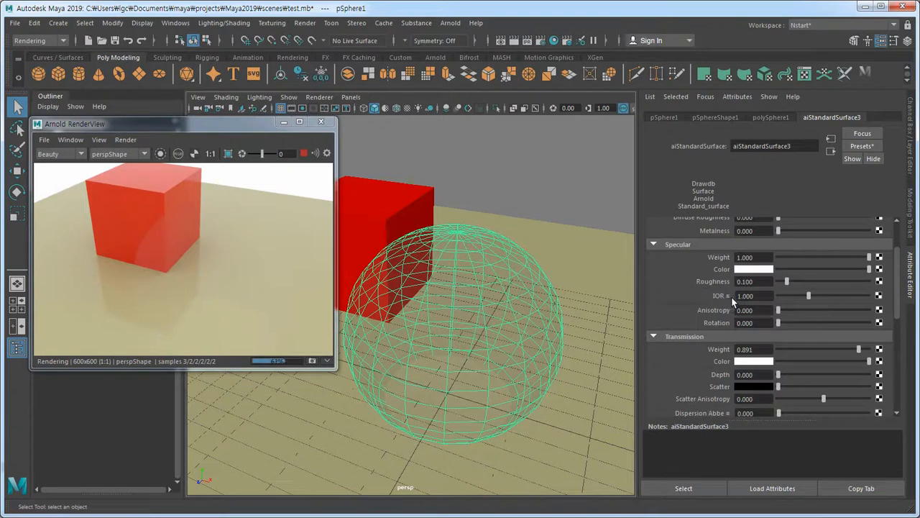
Try a Specular IOR of 1.5 on the sphere material and move the render window slightly higher
left_click_drag(763, 297, 737, 299)
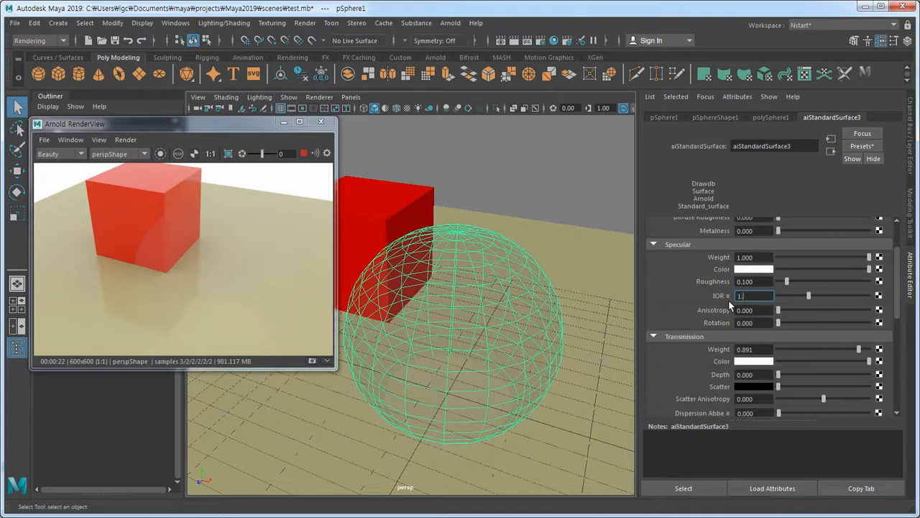
type("1.5")
key("Return")
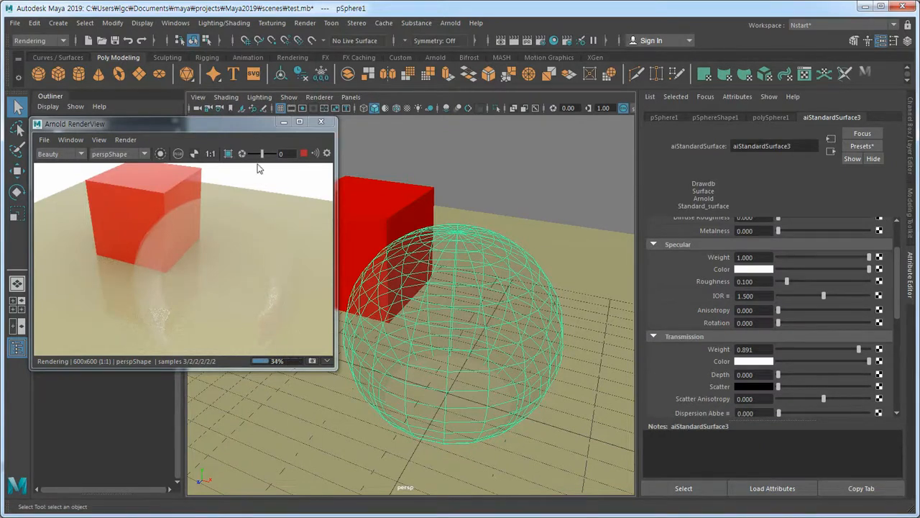
left_click_drag(247, 113, 250, 102)
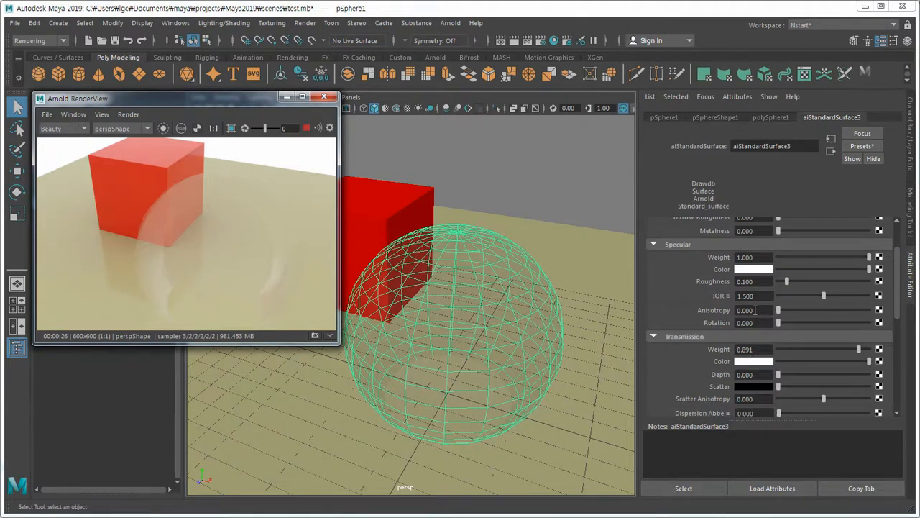
Try a Specular IOR of 25 on the sphere material
left_click_drag(760, 296, 732, 296)
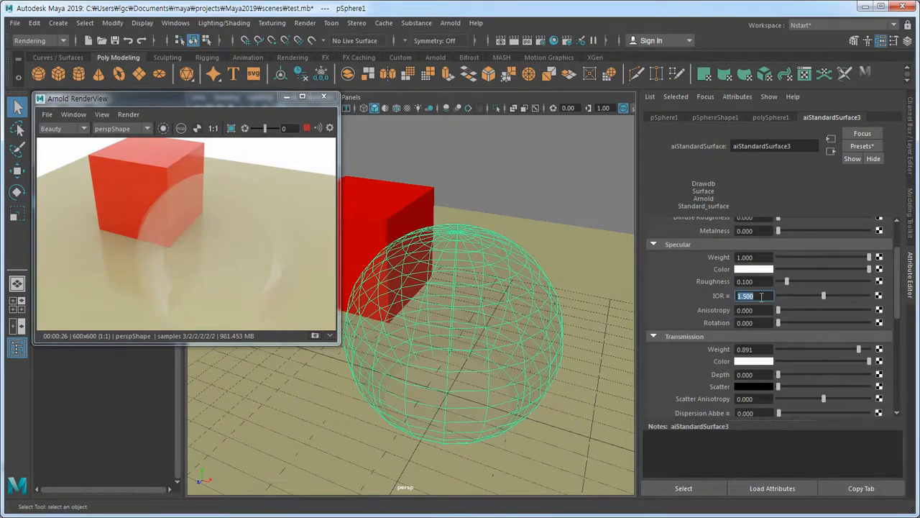
type("25")
key("Return")
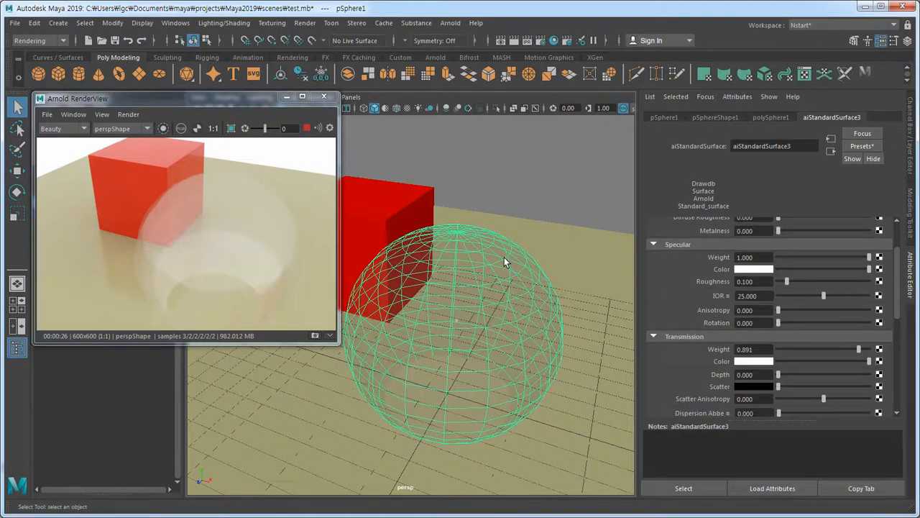
Check the sphere shape's Arnold Opaque setting, and lower the sphere material's Geometry Opacity to a slightly darker gray
left_click(723, 117)
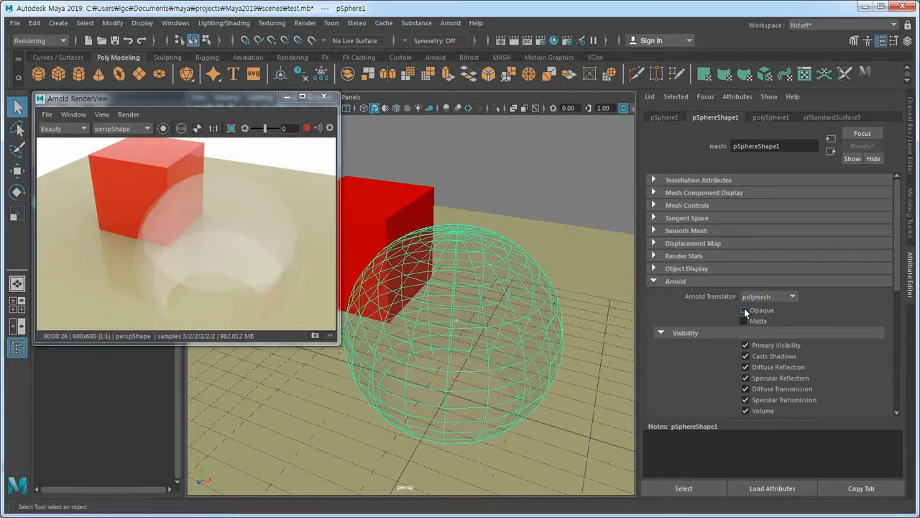
left_click(822, 116)
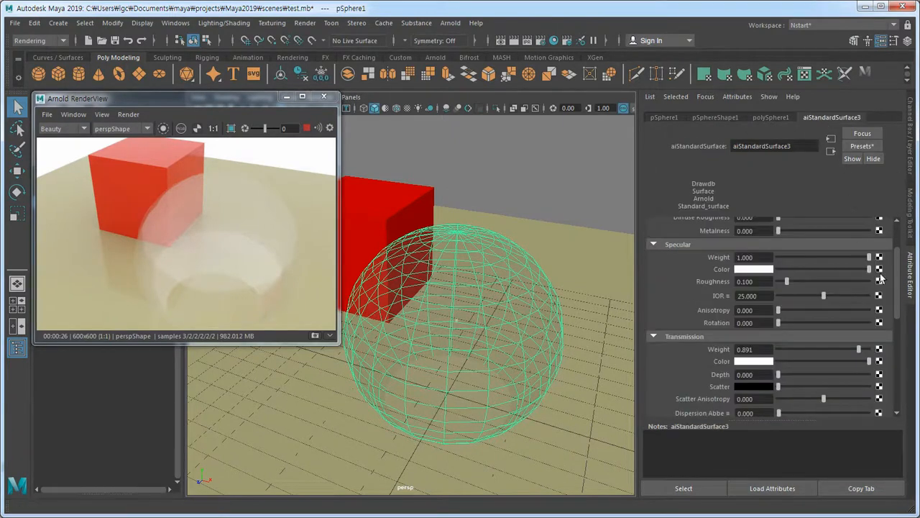
left_click_drag(897, 281, 901, 317)
scroll(849, 324, "down", 3)
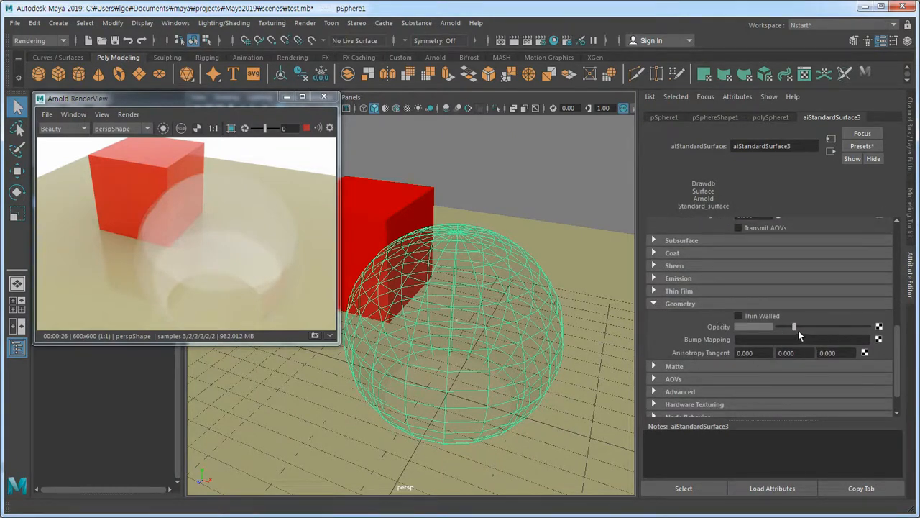
left_click_drag(795, 329, 789, 331)
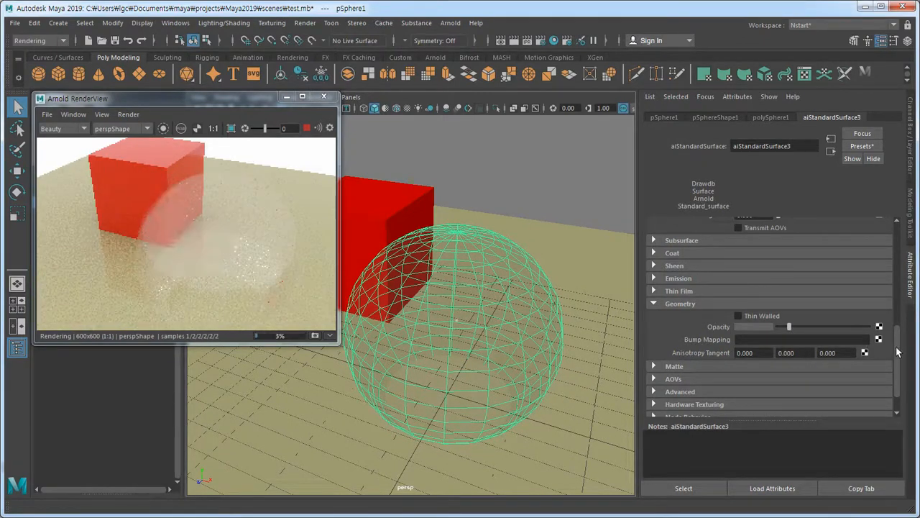
Stop the live render and raise the sphere material's Transmission Weight to 1.000
scroll(897, 343, "up", 1)
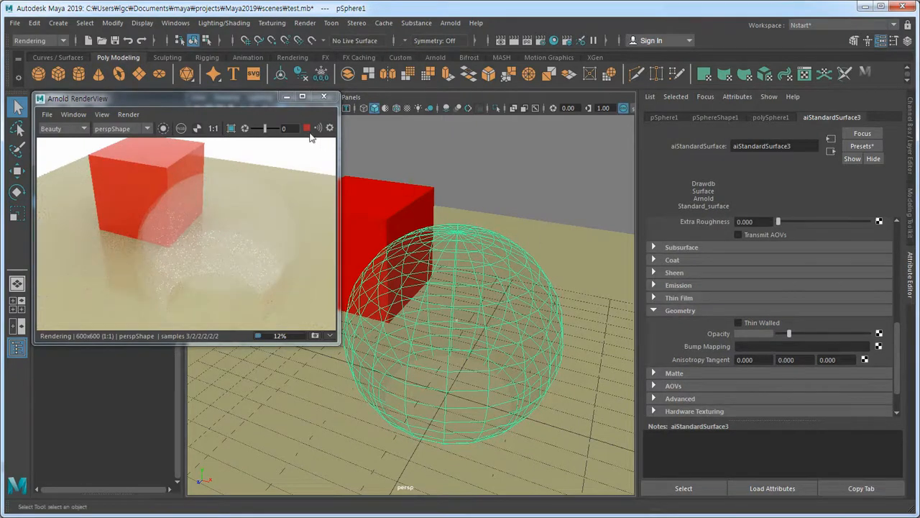
left_click_drag(899, 354, 903, 303)
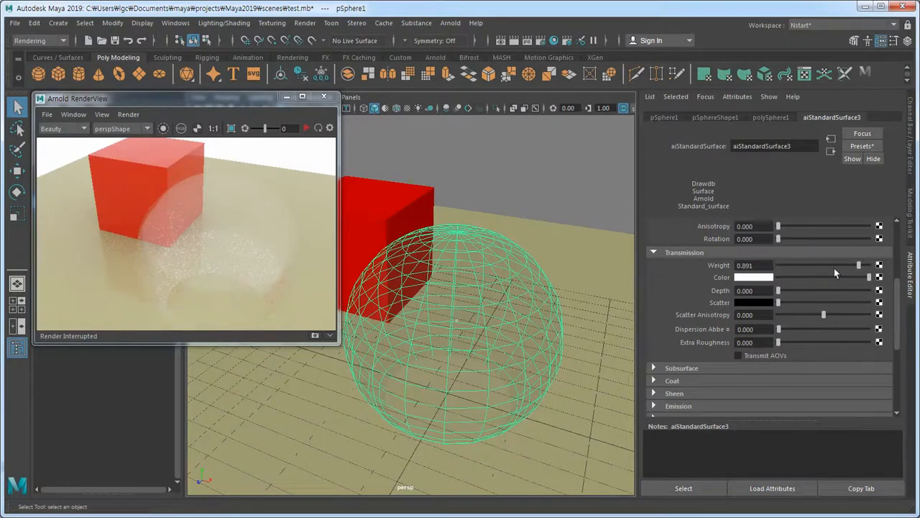
left_click_drag(861, 266, 871, 271)
Set the sphere material's Specular IOR to 2.5 and restart the live render
left_click_drag(902, 308, 902, 275)
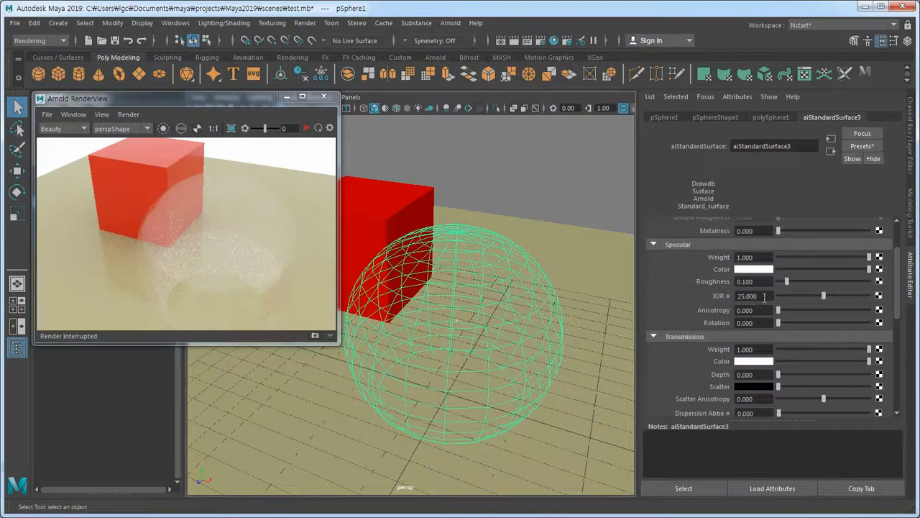
left_click_drag(764, 296, 719, 302)
type("2.5")
key("Return")
left_click(307, 128)
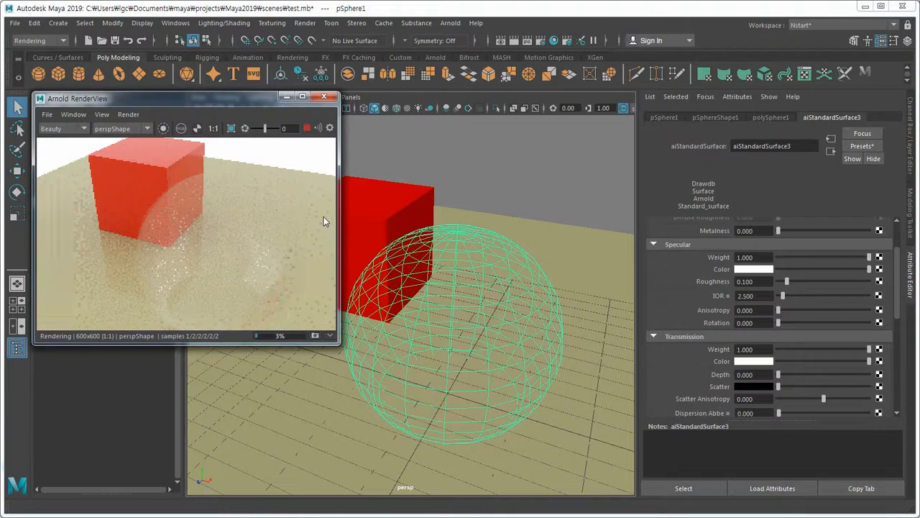